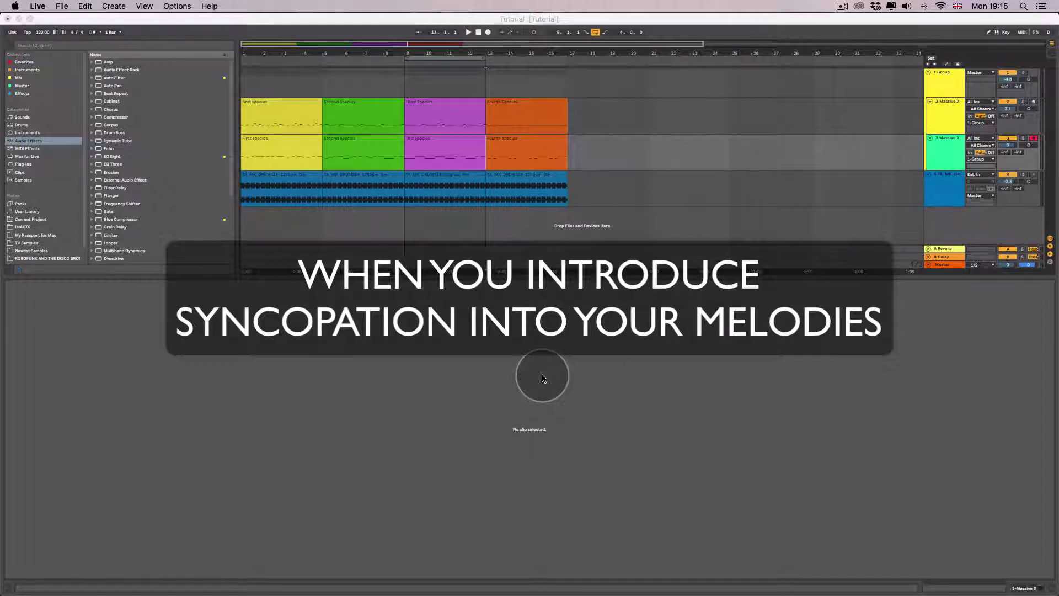
Show both Fourth Species clips in the piano roll: melody above the A0 bass, selection cleared
left_click(513, 103)
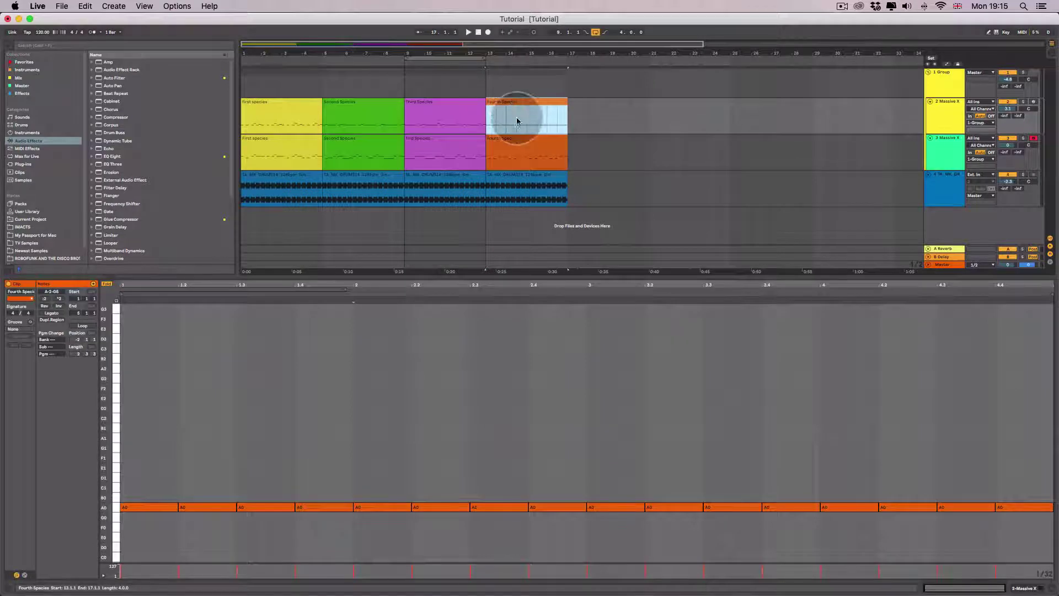
left_click(516, 138, "shift")
scroll(309, 485, "down", 2)
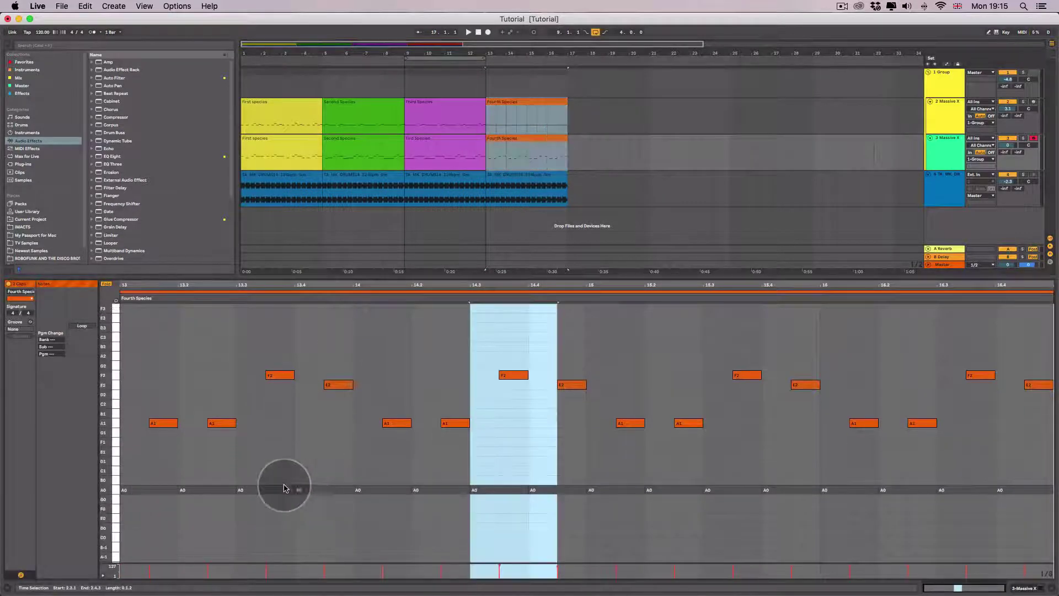
left_click(149, 460)
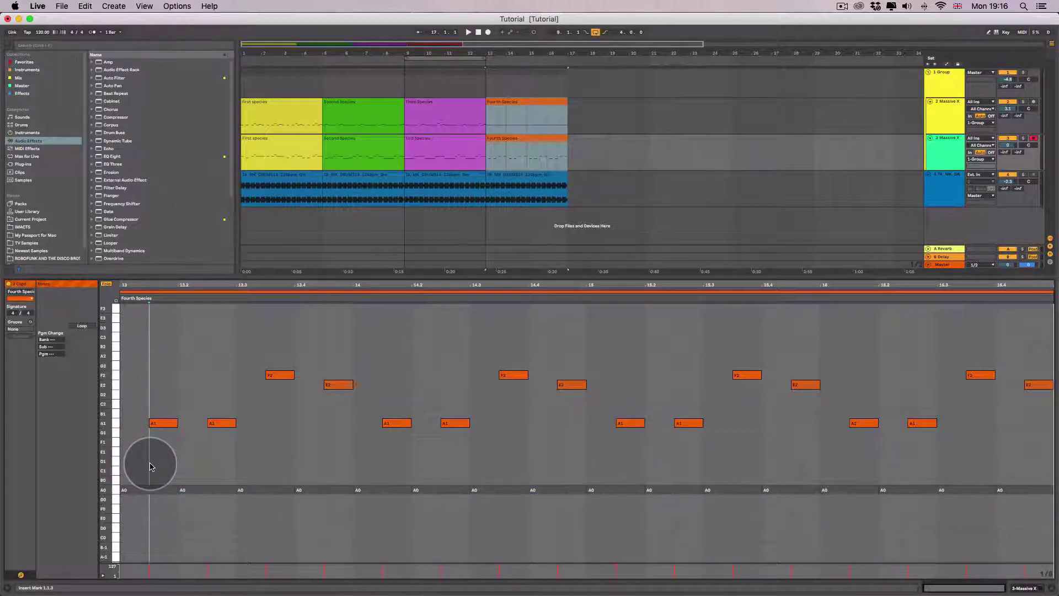
left_click(151, 453)
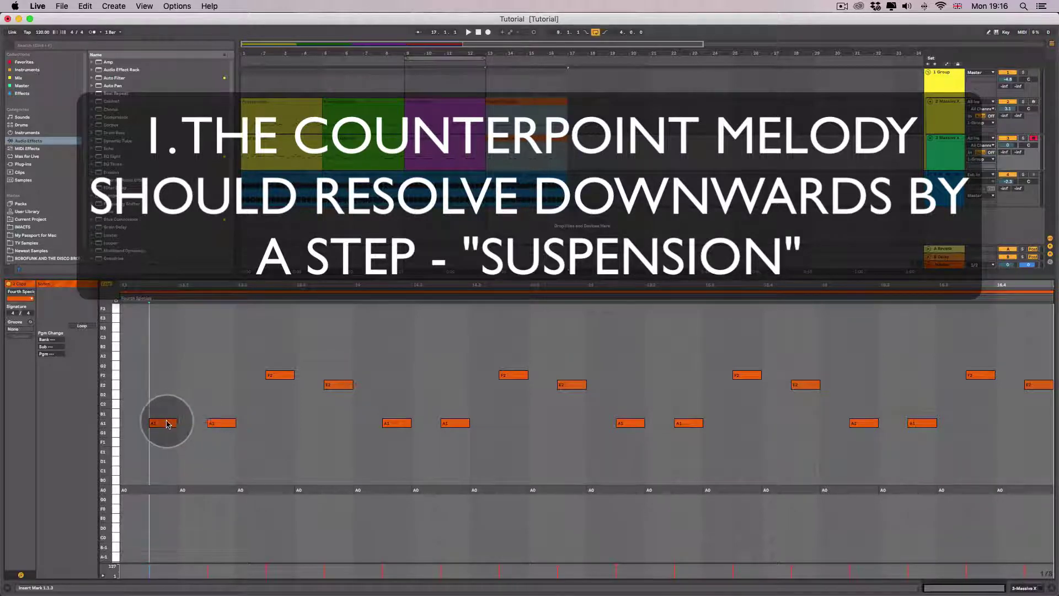
left_click(266, 373)
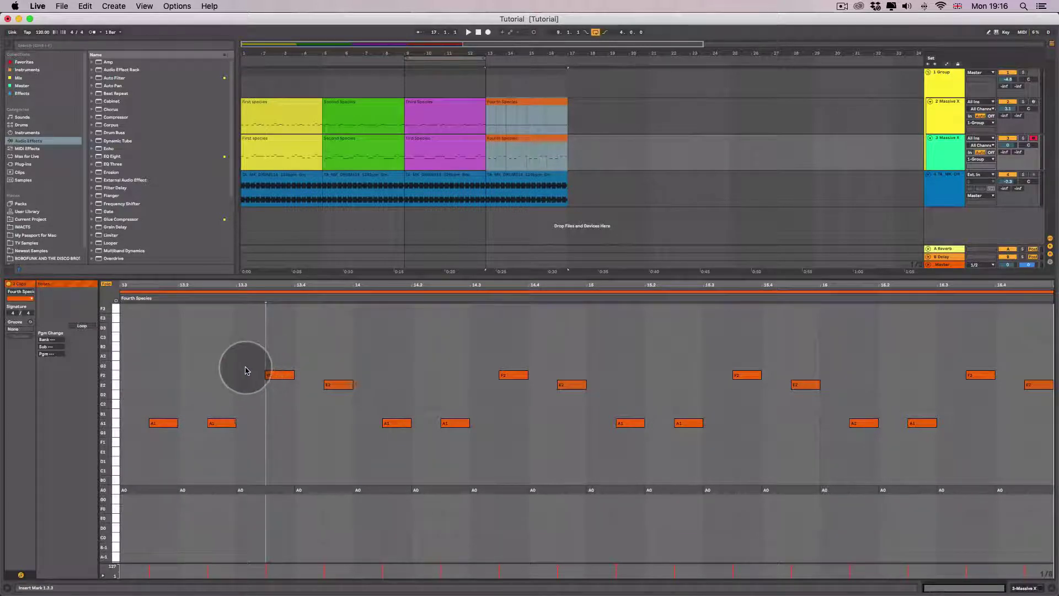
left_click(309, 354)
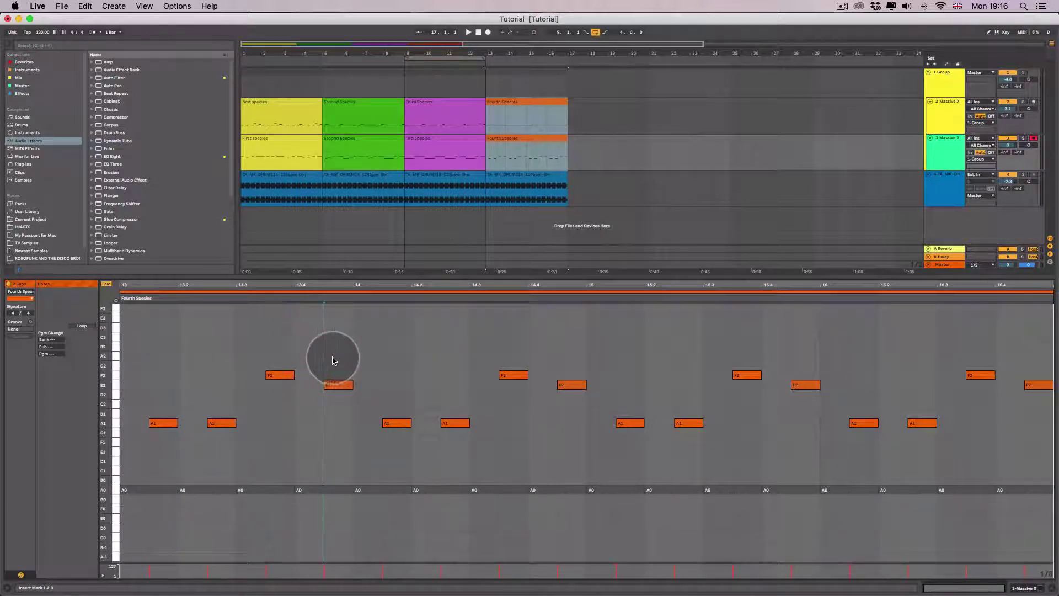
left_click(381, 366)
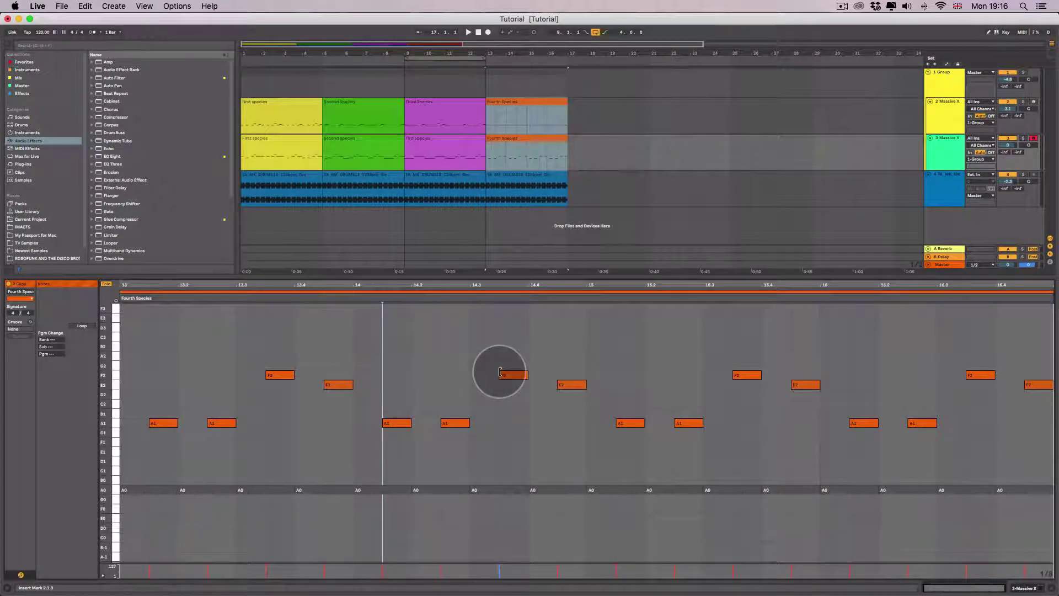
left_click(410, 440)
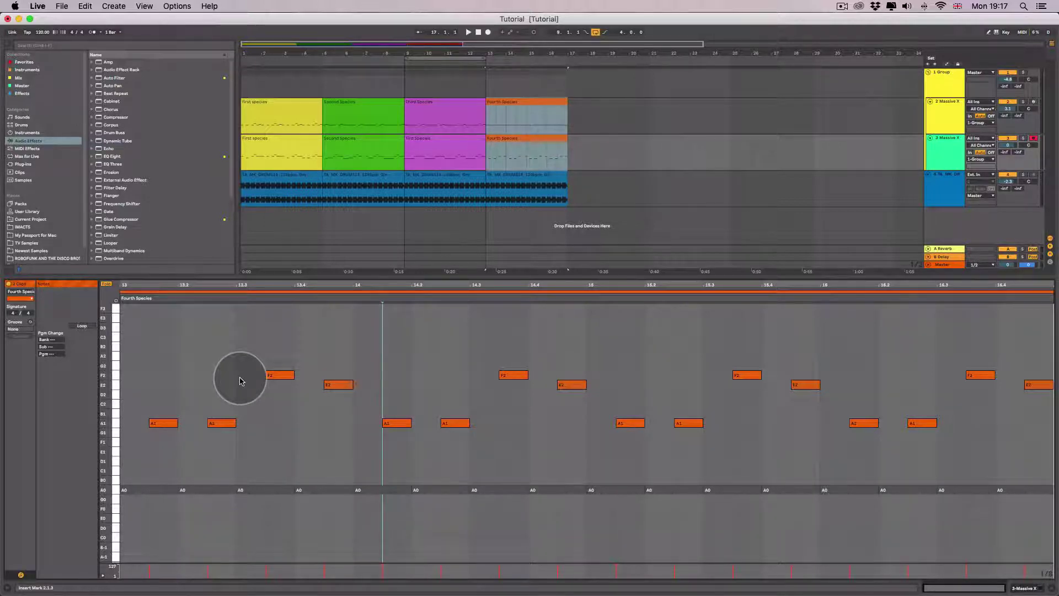
left_click(150, 423)
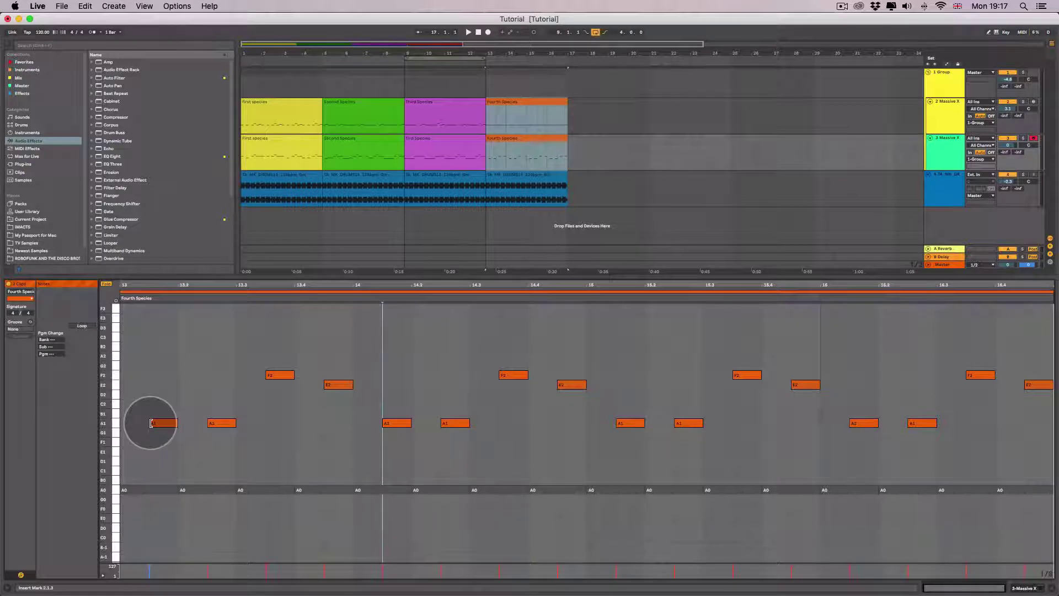
left_click(117, 491)
left_click(168, 469)
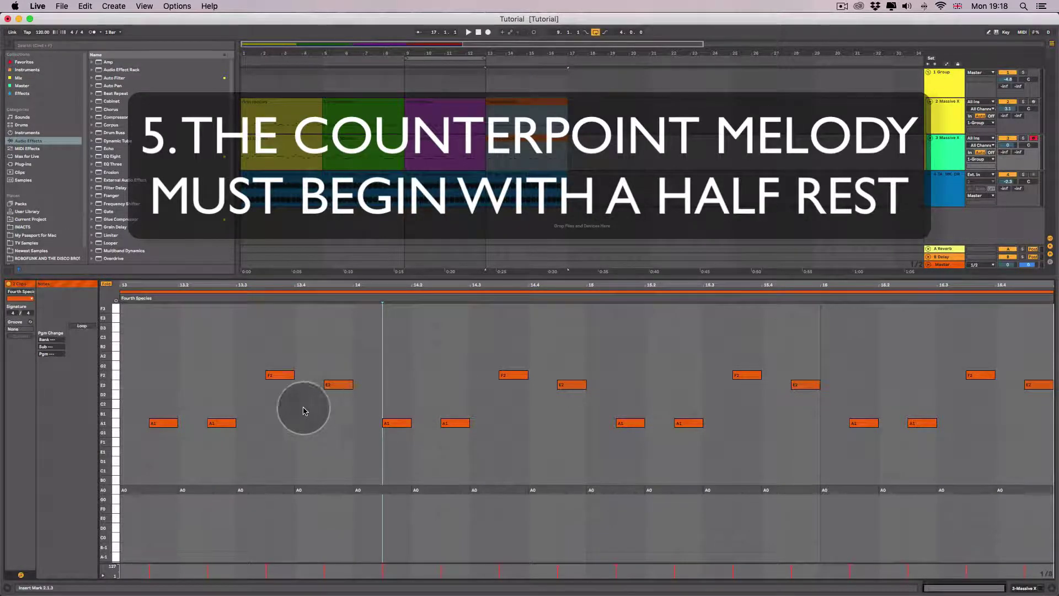
Select the opening eighth before the melody enters, then the first A0 bass note
left_click(159, 426)
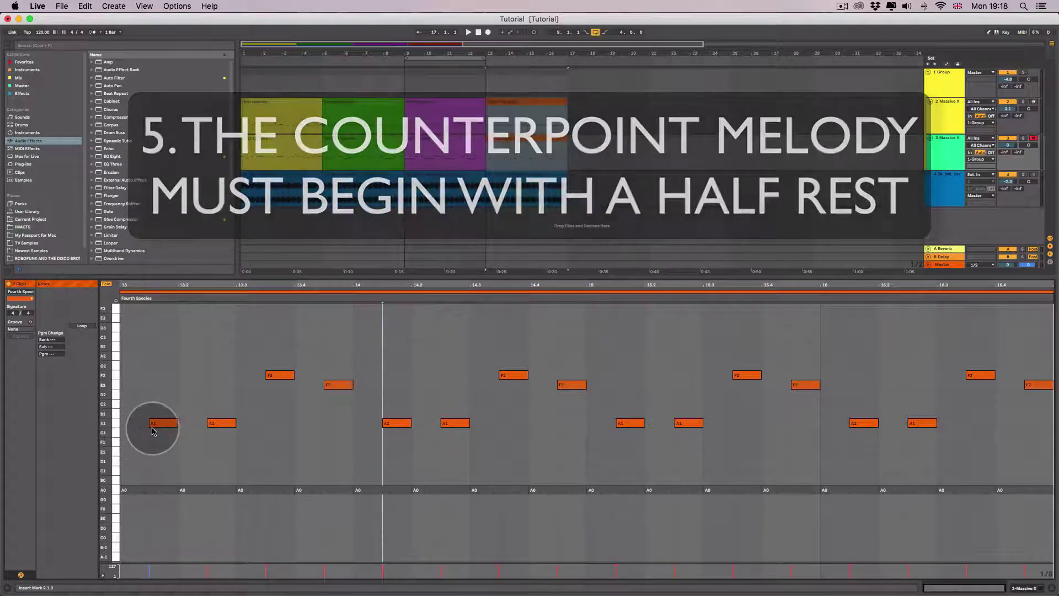
left_click(145, 436)
left_click_drag(177, 433, 193, 428)
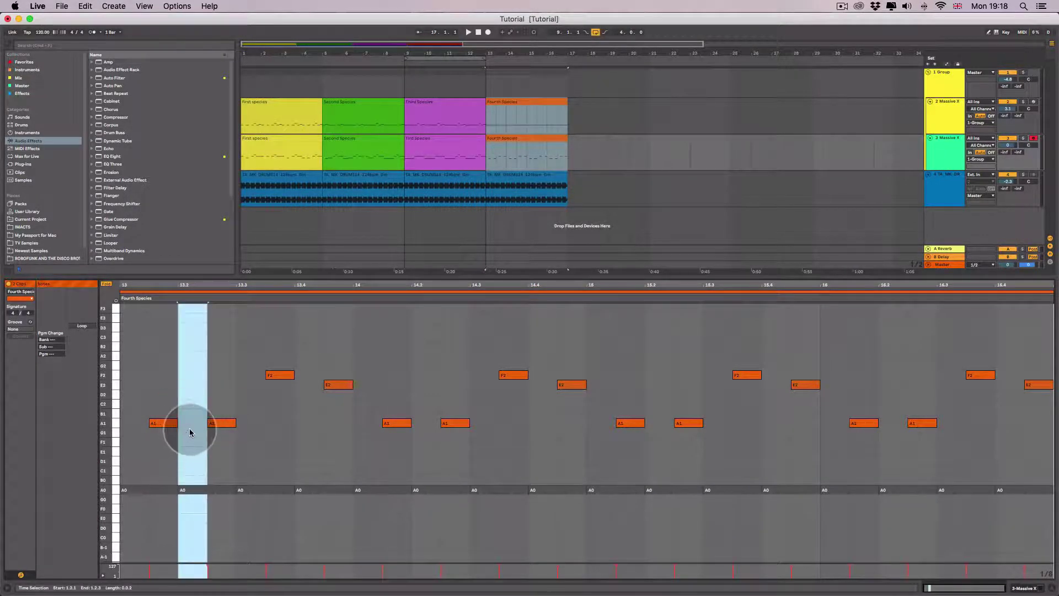
left_click(147, 428)
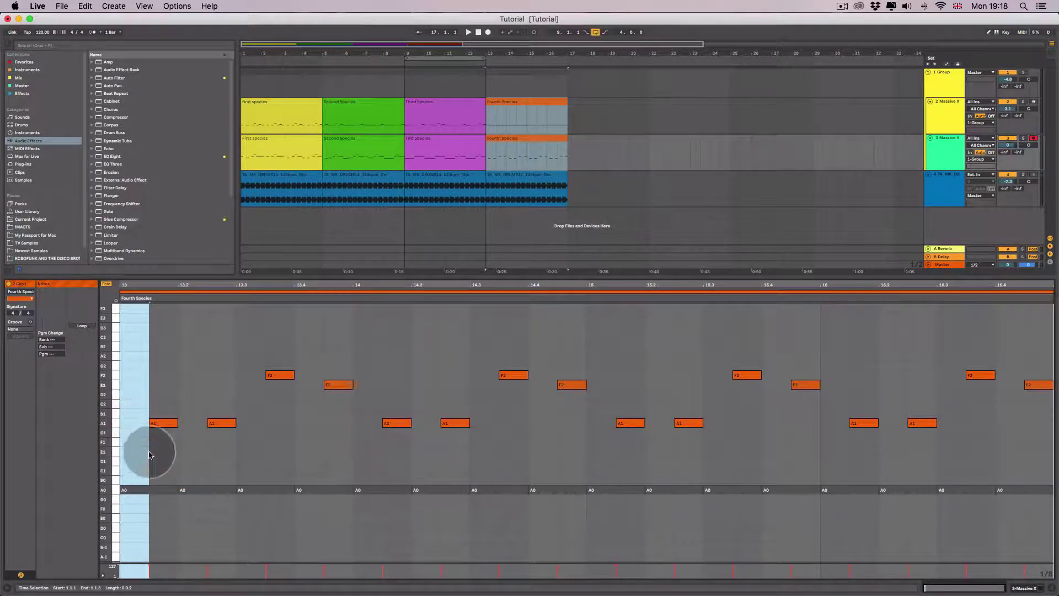
left_click(138, 489)
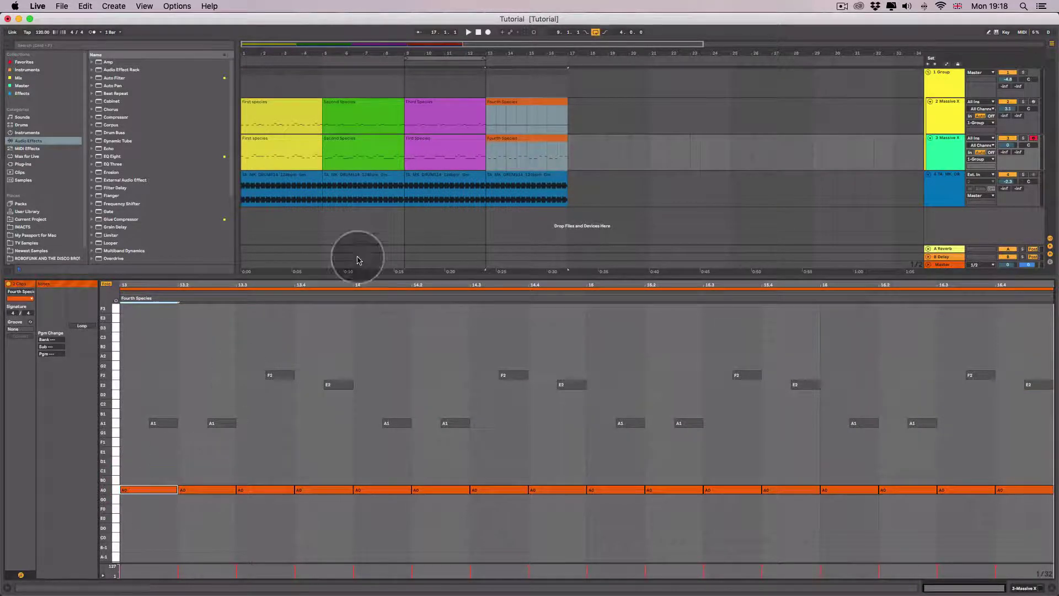
Loop bars 13–17, solo the melody and bass tracks, and play the loop
left_click_drag(490, 116, 568, 121)
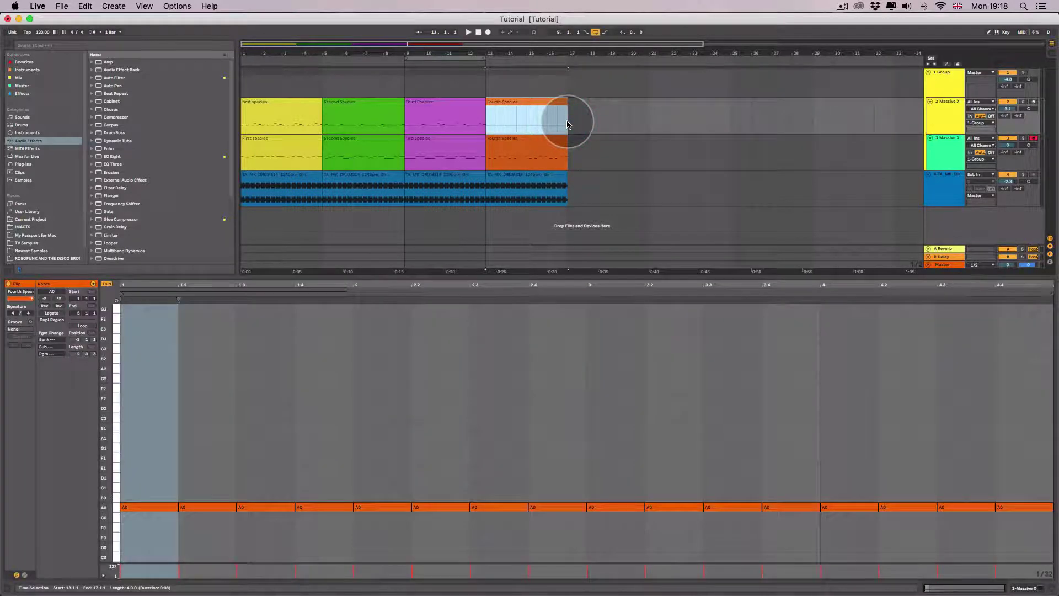
key("super+l")
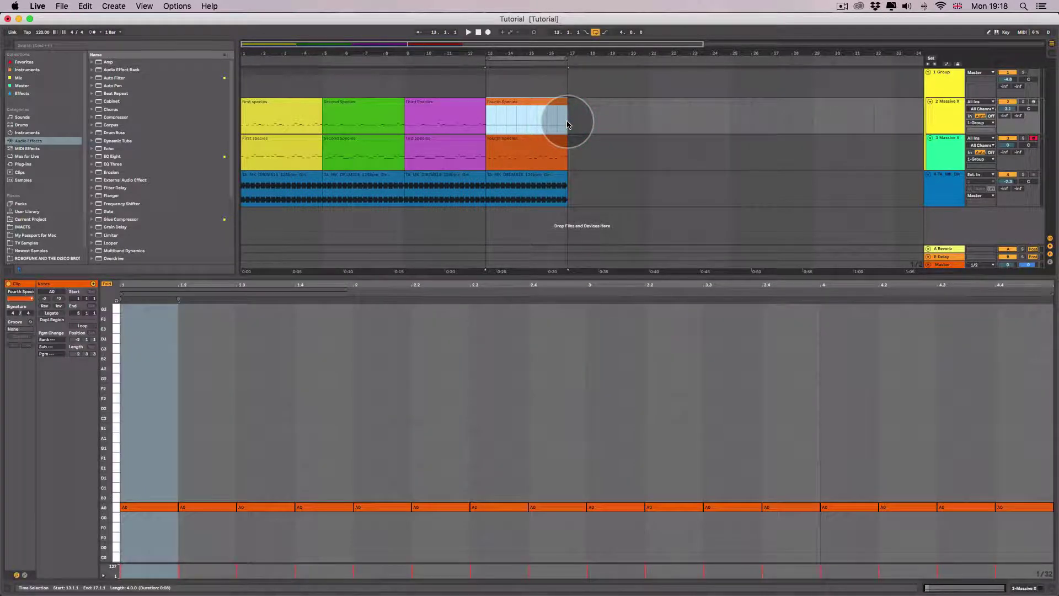
left_click(535, 140)
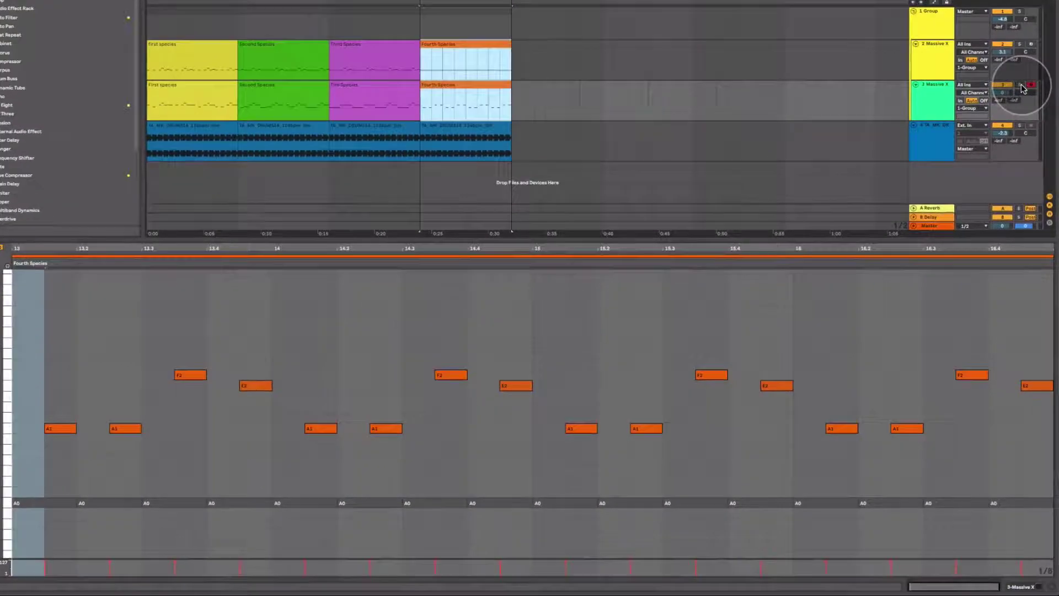
left_click(1021, 87)
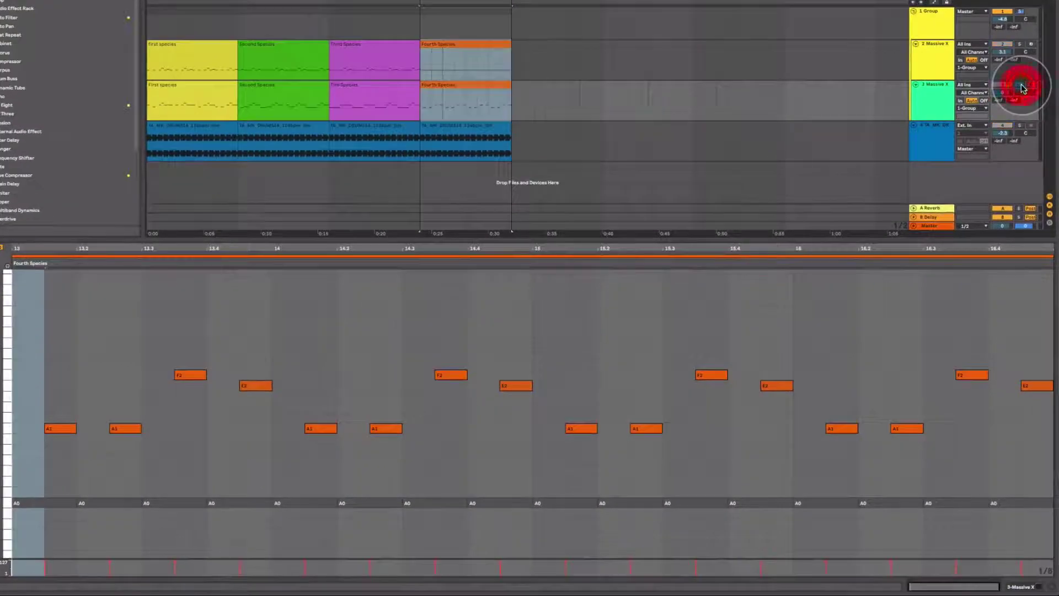
left_click(1022, 45)
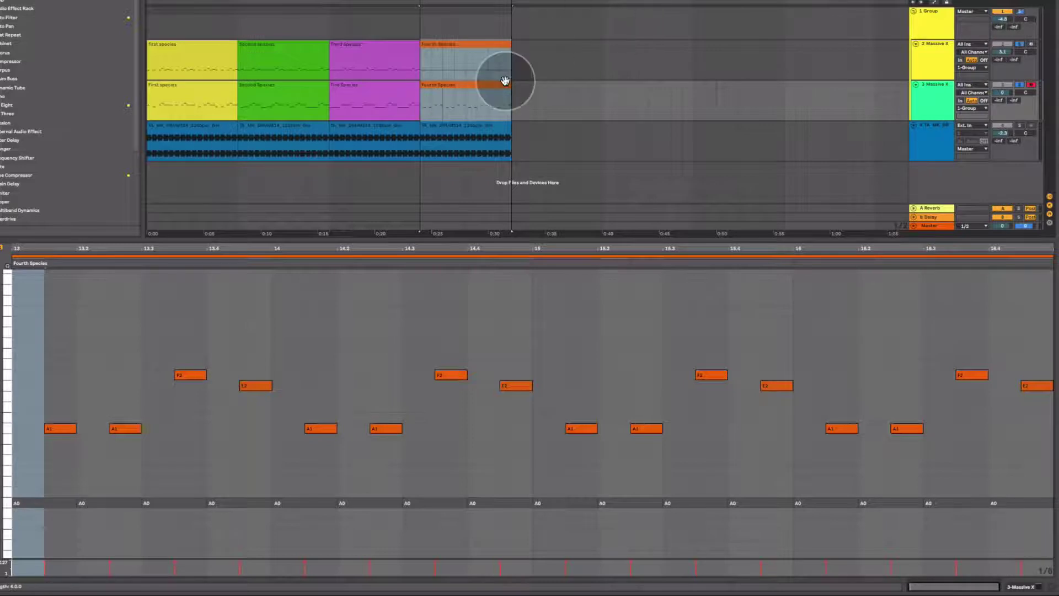
key("space")
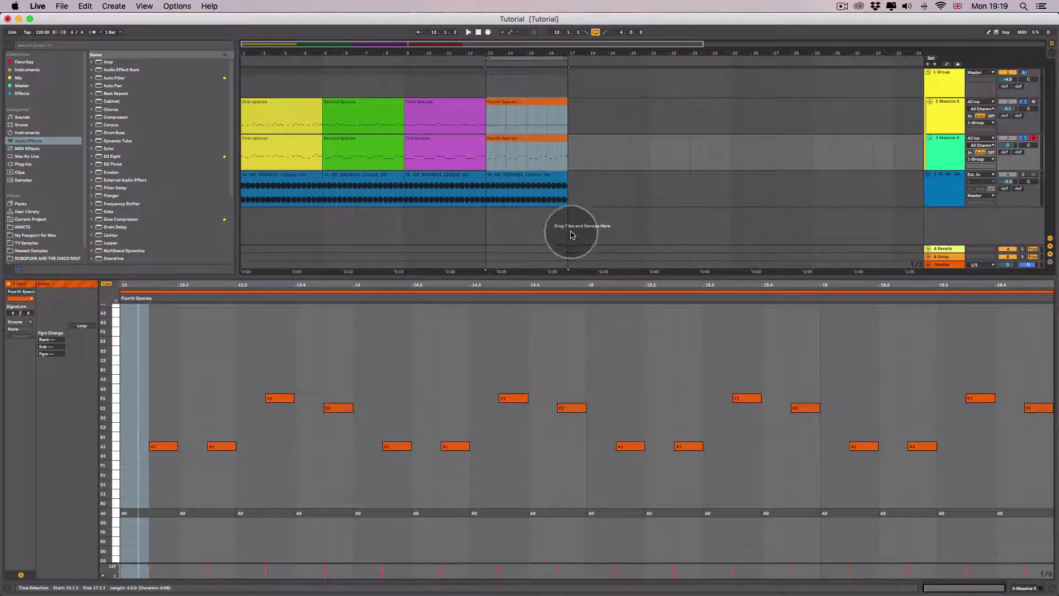
Lengthen the last-bar F2 and E2 notes, add F1 and G1, and audition
left_click(536, 113)
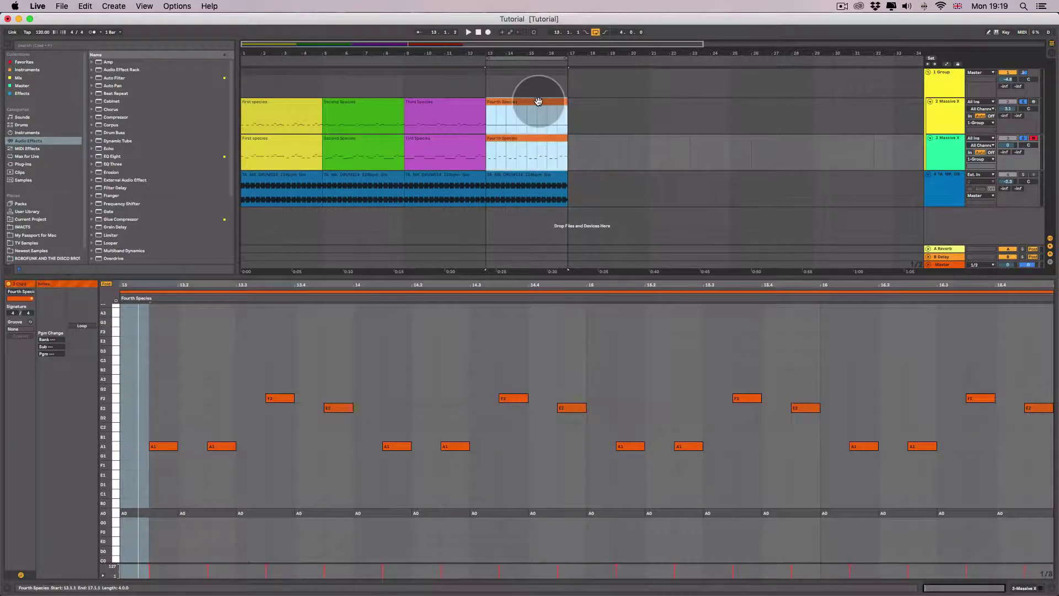
left_click(532, 137, "shift")
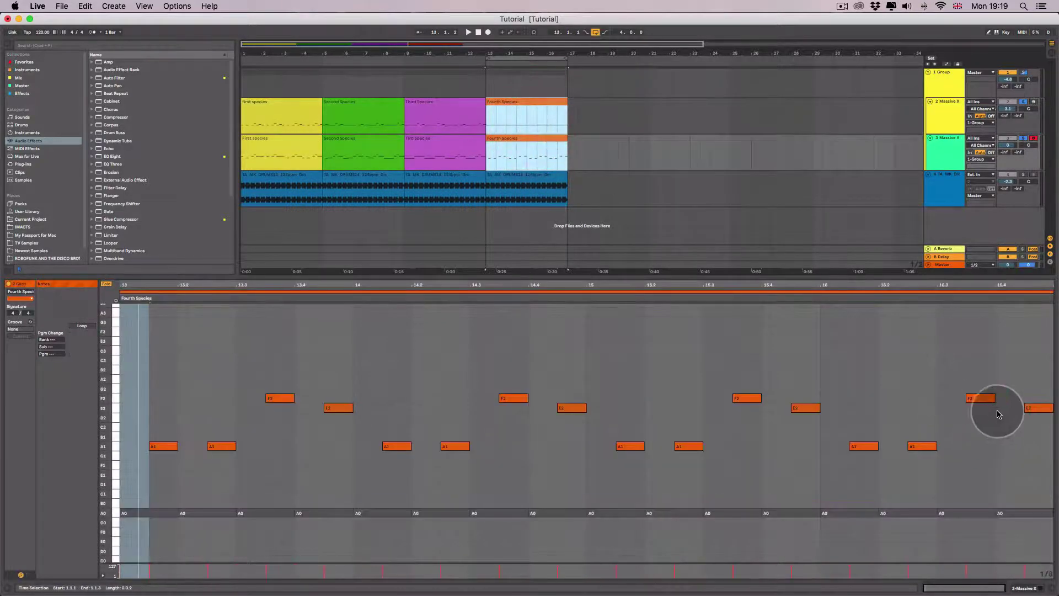
left_click(966, 399)
left_click_drag(967, 399, 940, 397)
left_click_drag(1024, 408, 995, 408)
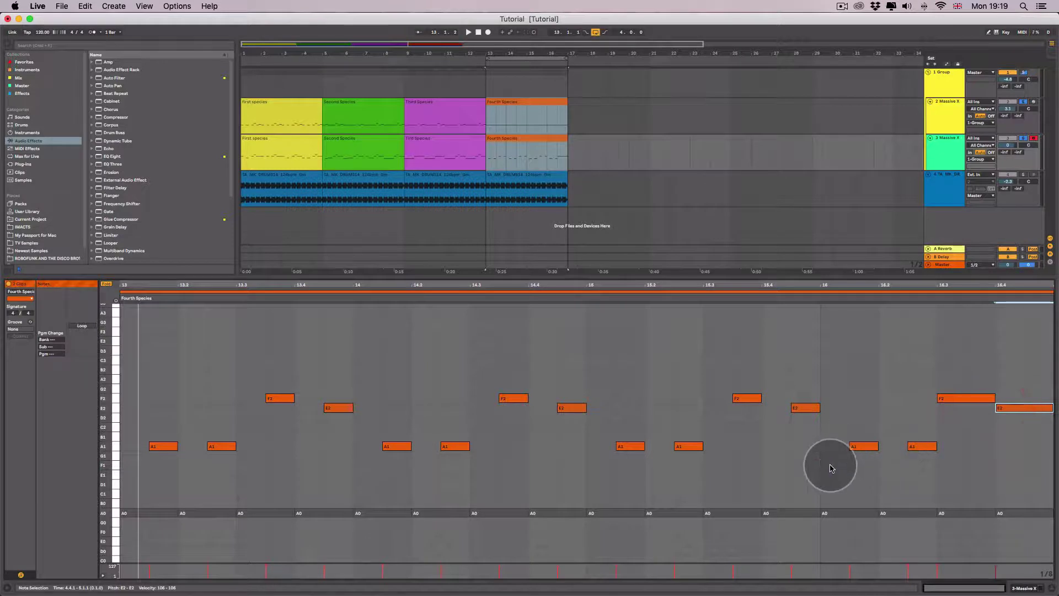
double_click(848, 465)
double_click(893, 456)
left_click(803, 297)
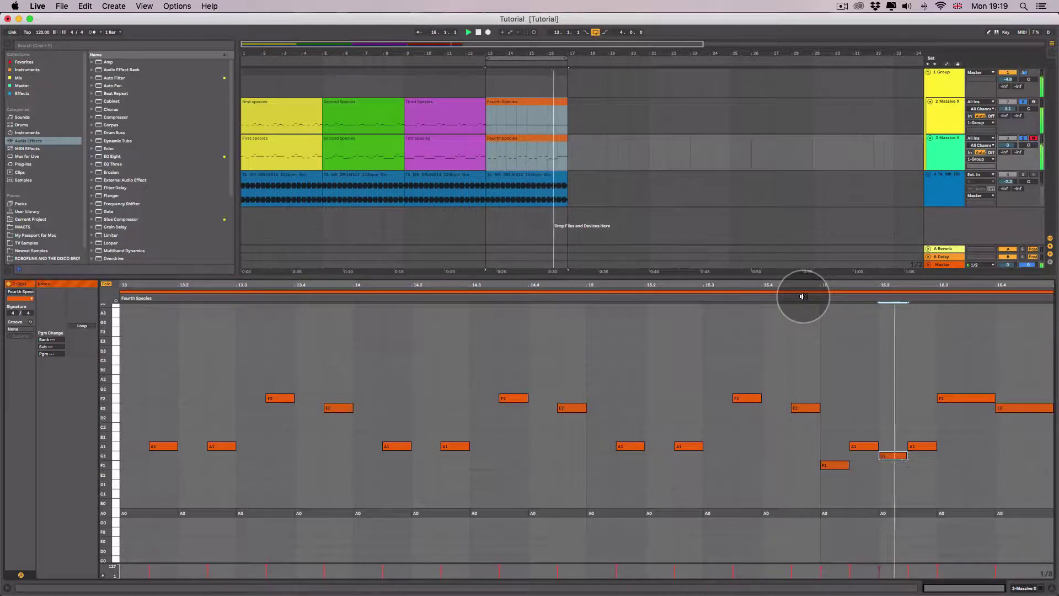
key("space")
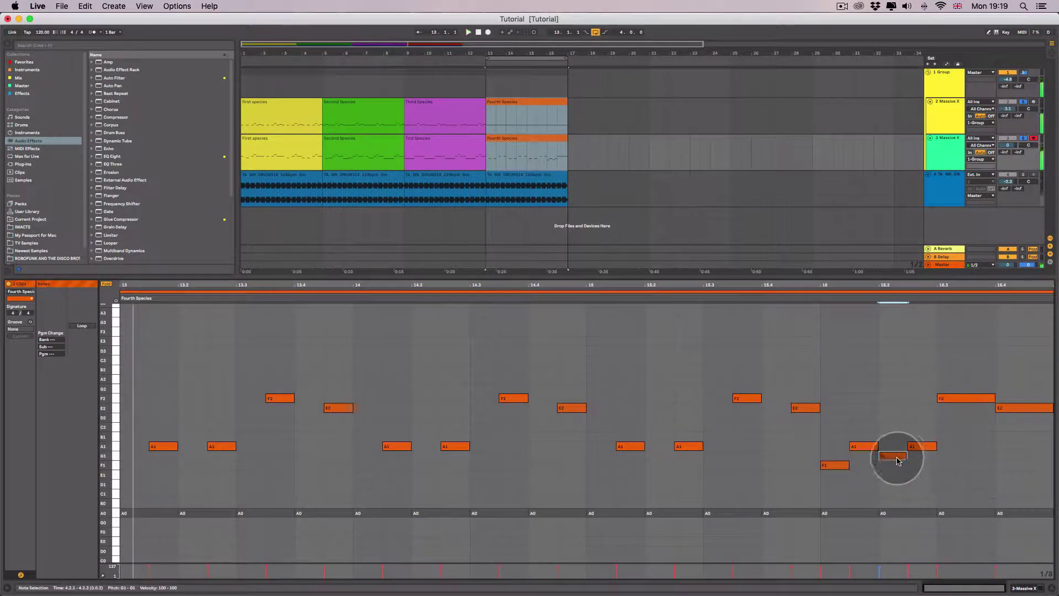
Lower the last-bar F2 note to C2 with note preview on, then play the melody
left_click_drag(952, 408, 949, 417)
left_click(116, 300)
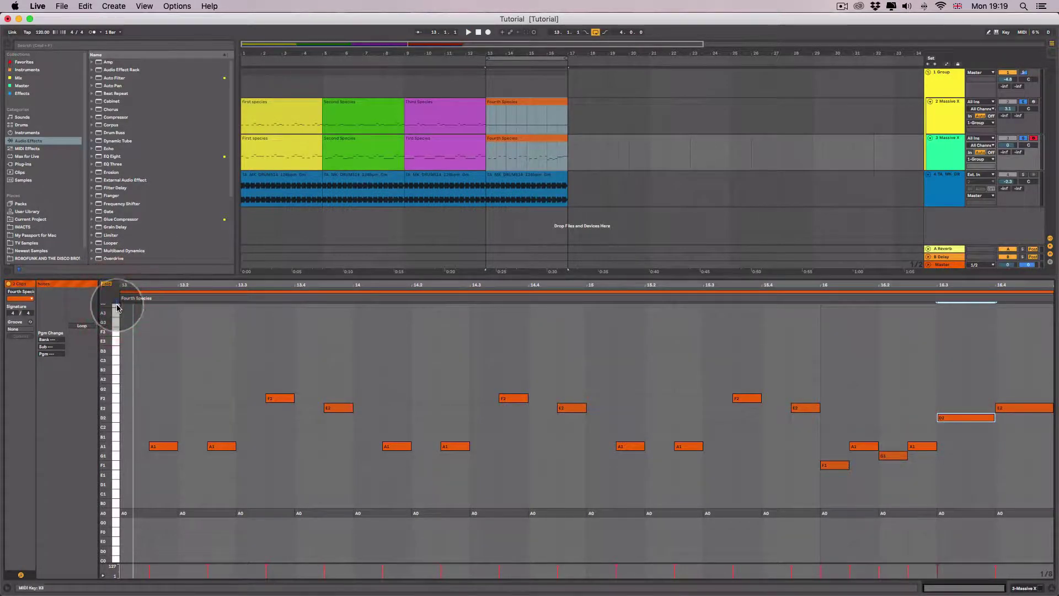
left_click_drag(961, 421, 951, 430)
left_click(953, 428)
left_click(1010, 410)
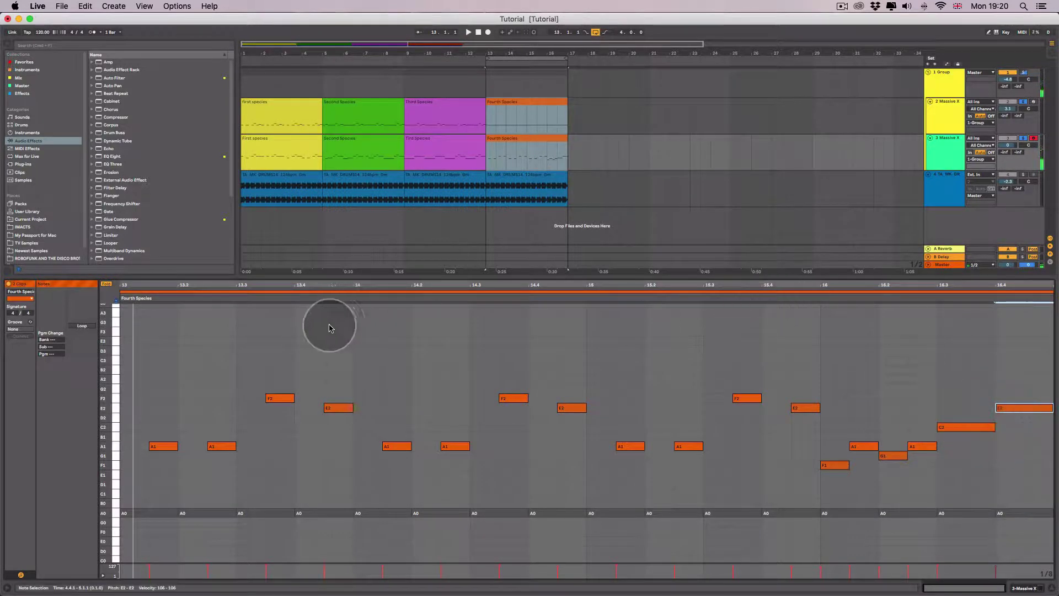
key("space")
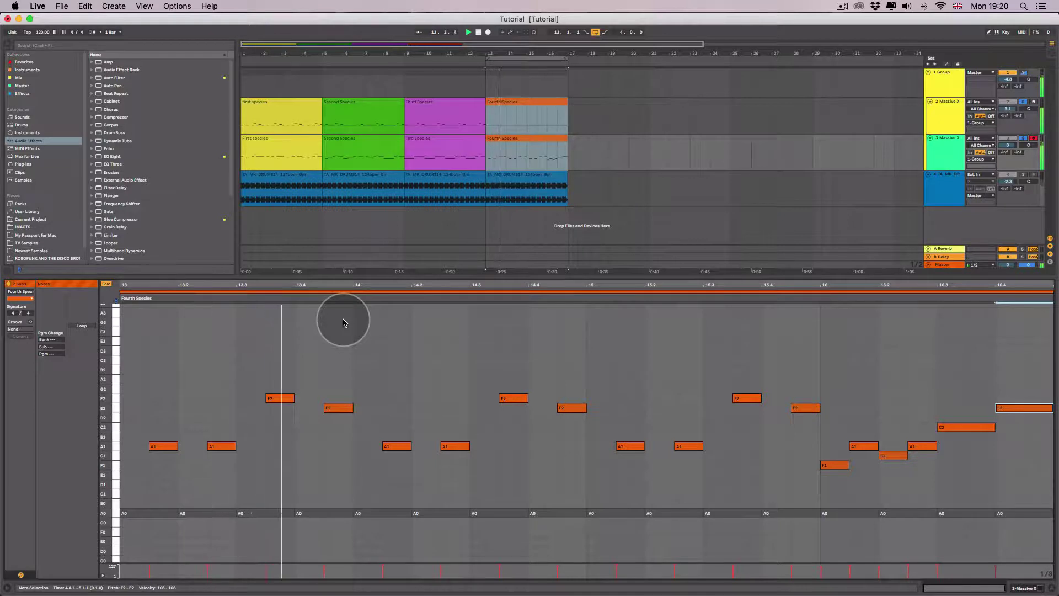